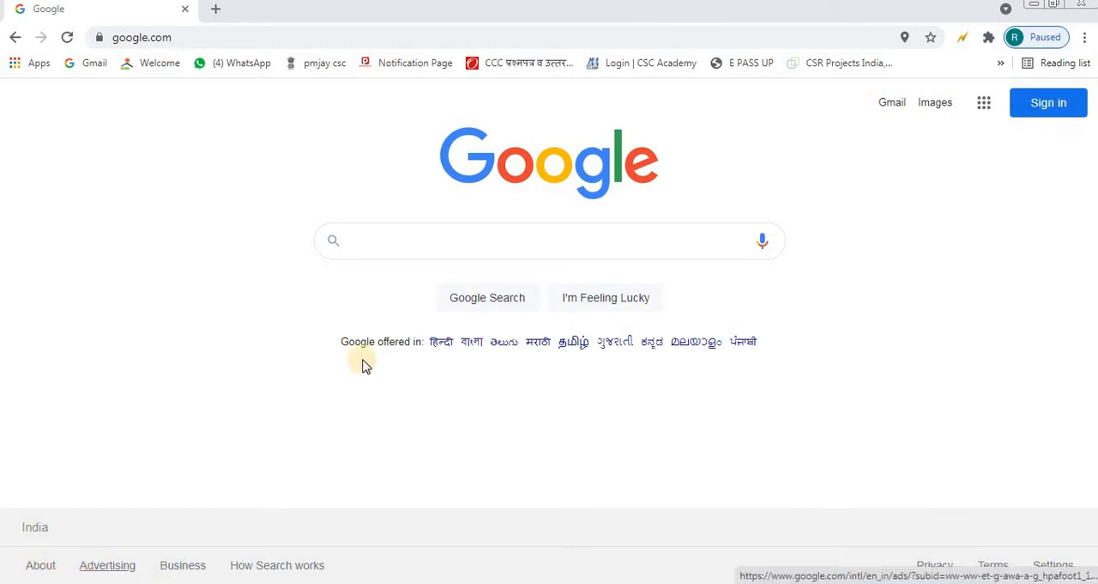
Step: Search Google for "create gmail account" and open the "Create your Google Account" sign-up page from the results
click(416, 234)
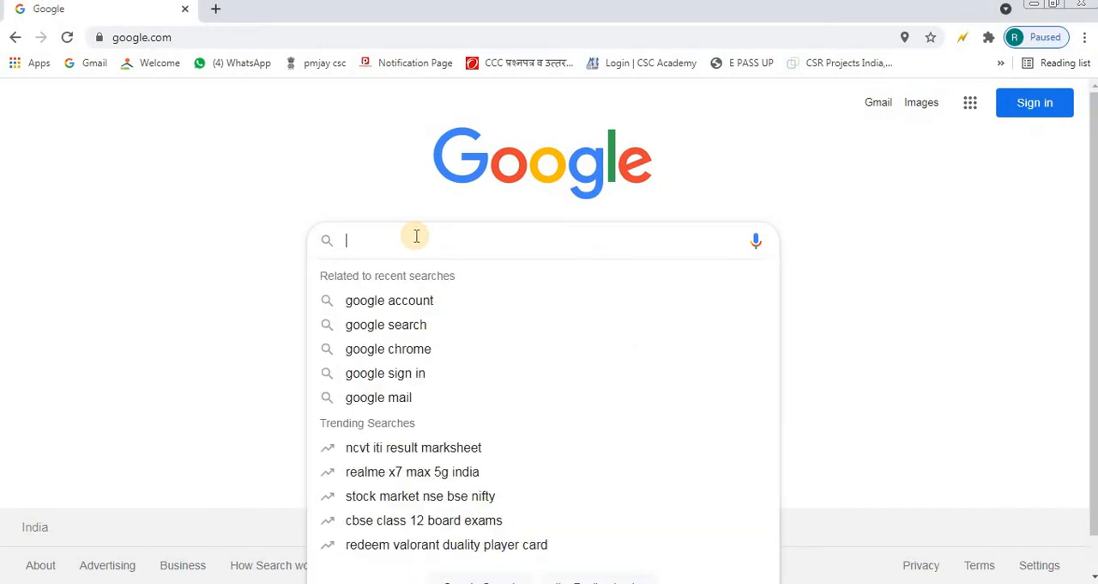
text(cre)
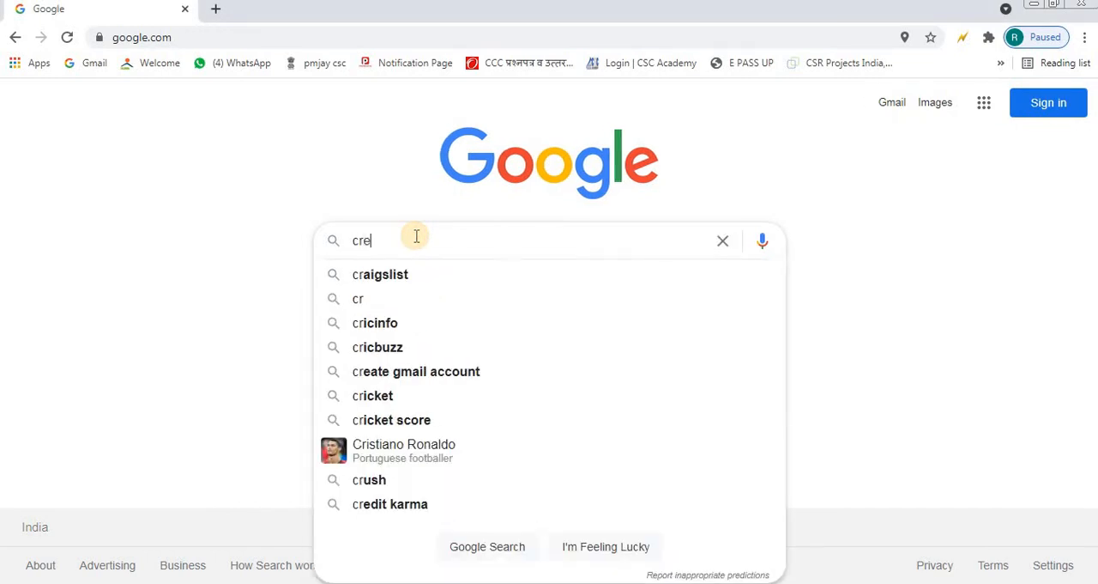
text(ate )
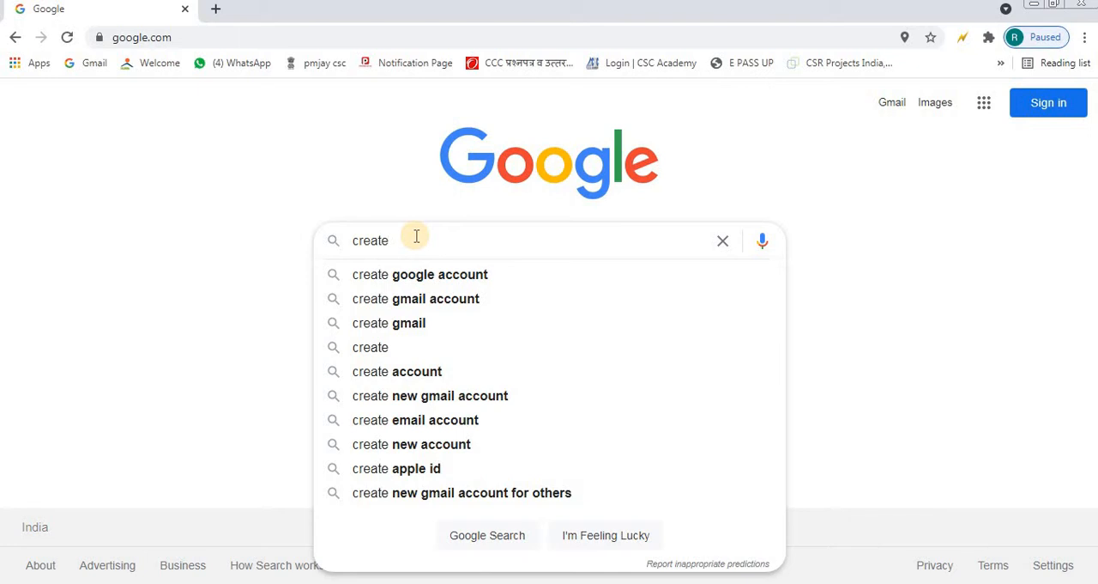
text(gmail)
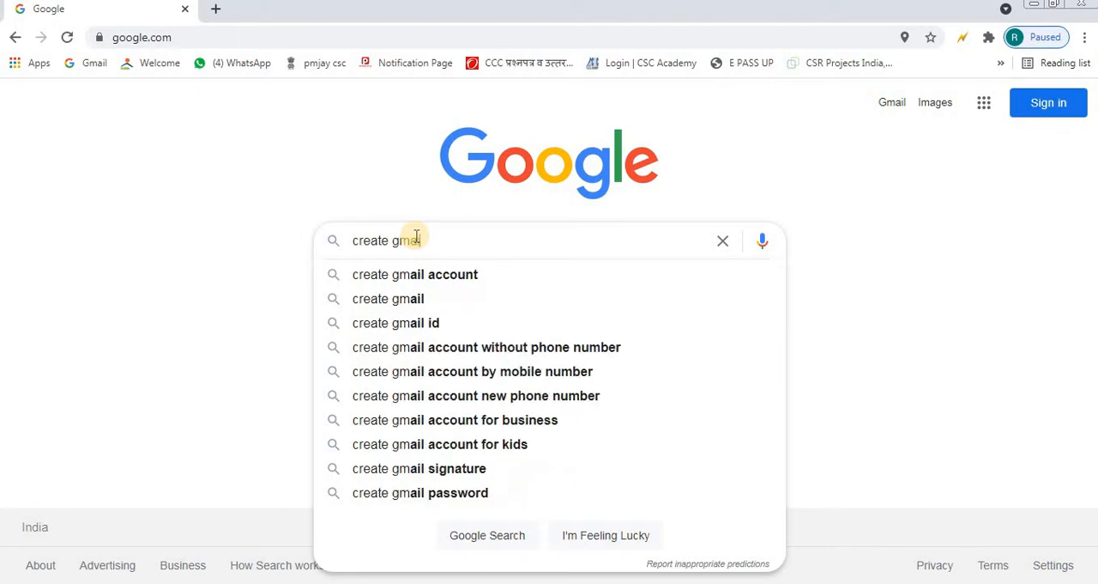
click(453, 277)
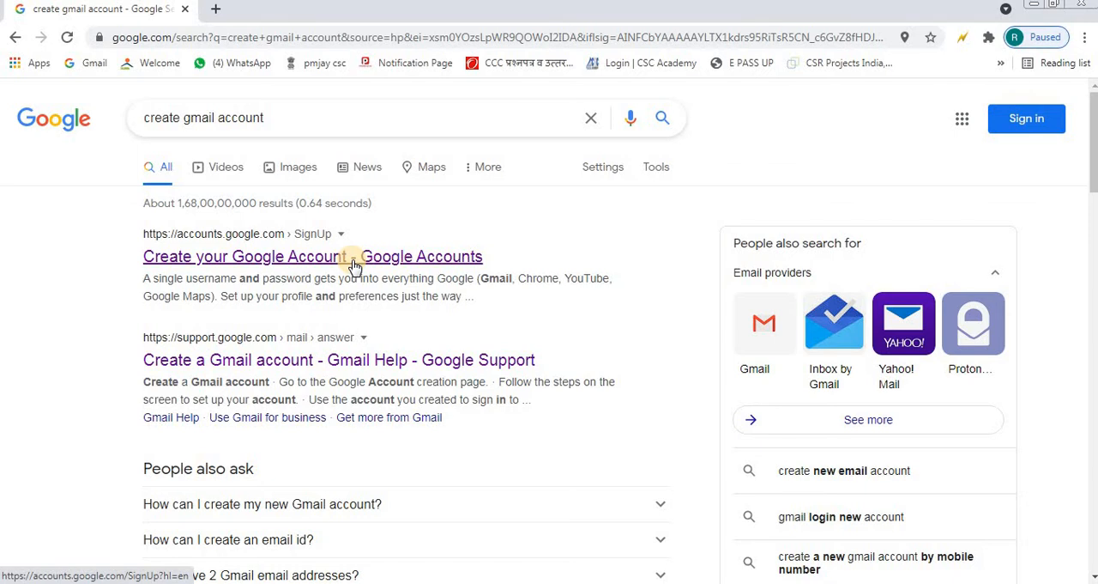
click(302, 257)
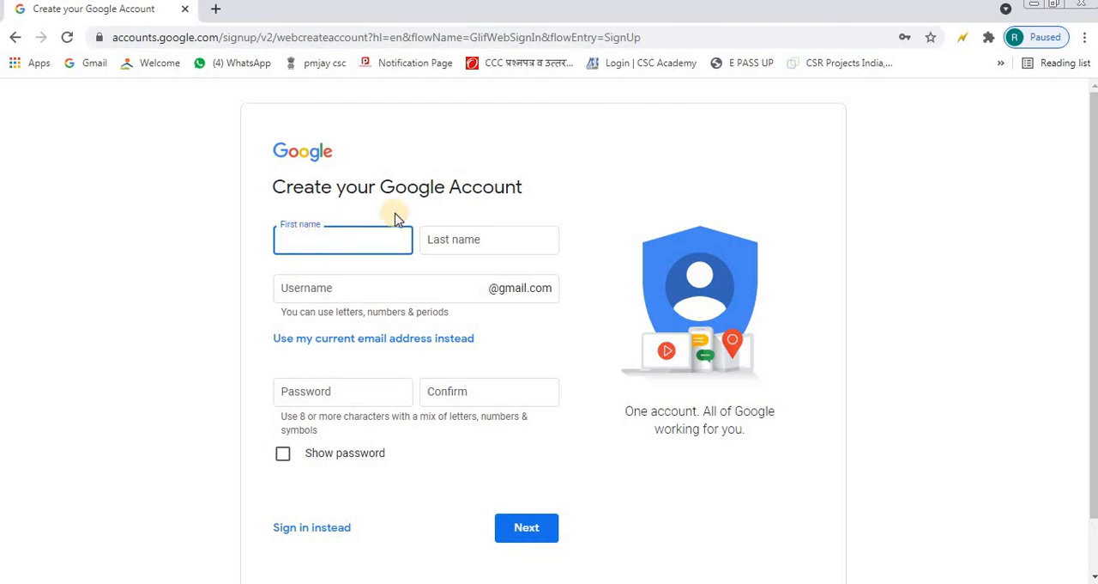
Step: Fill in the account holder's first name and last name in the sign-up form
click(442, 229)
click(371, 233)
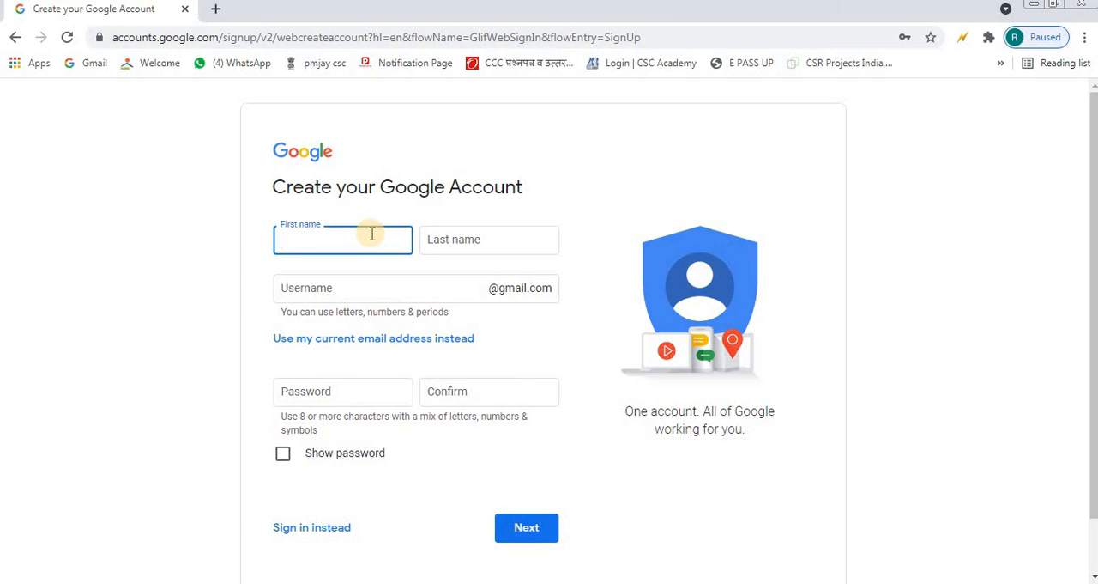
key(Tab)
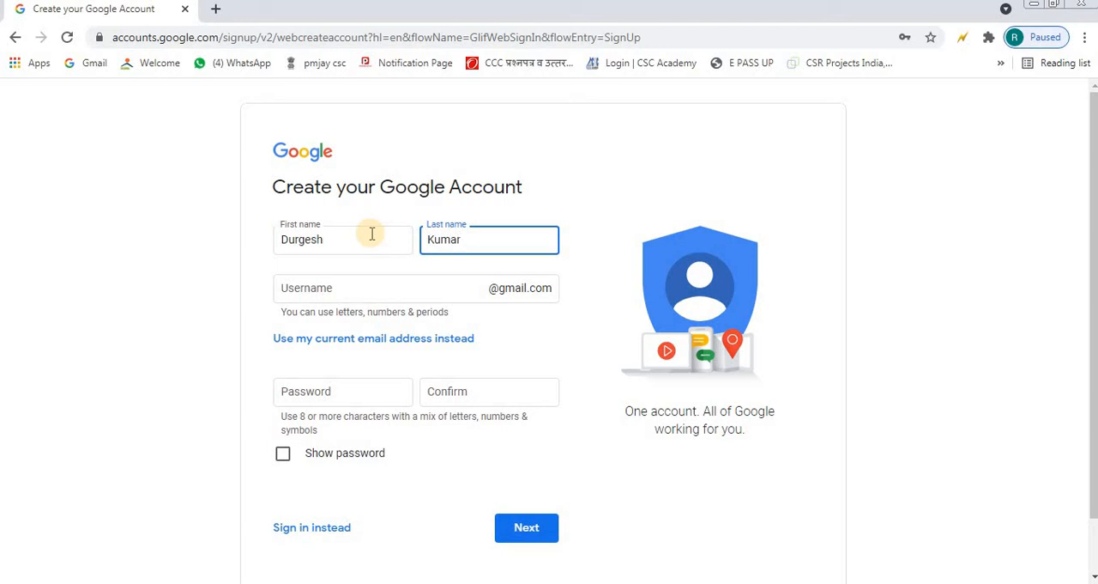
Step: Enter a username for the new Gmail address, made of the account holder's name and digits
key(Tab)
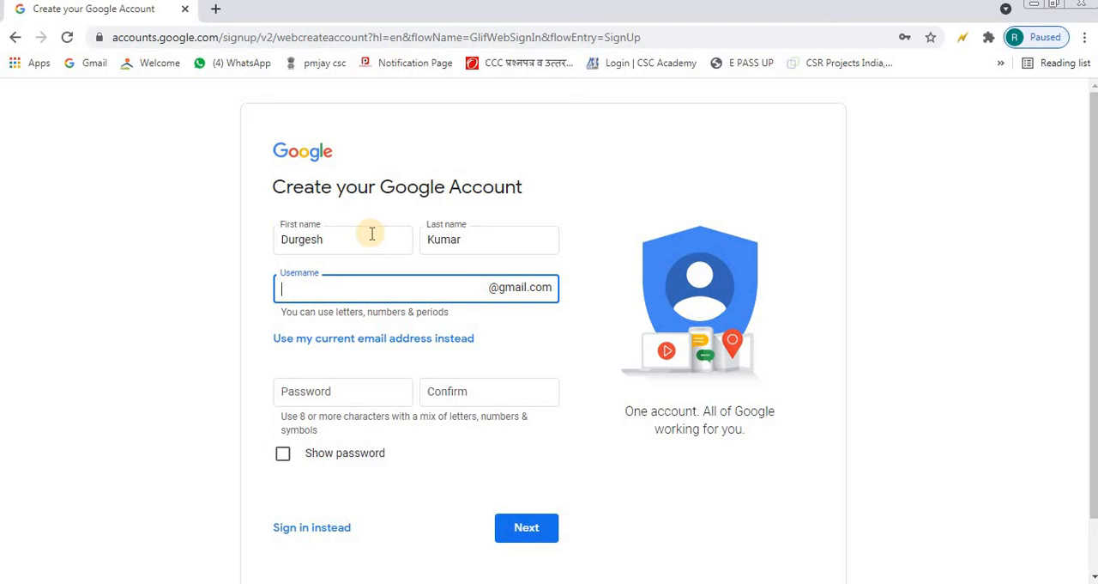
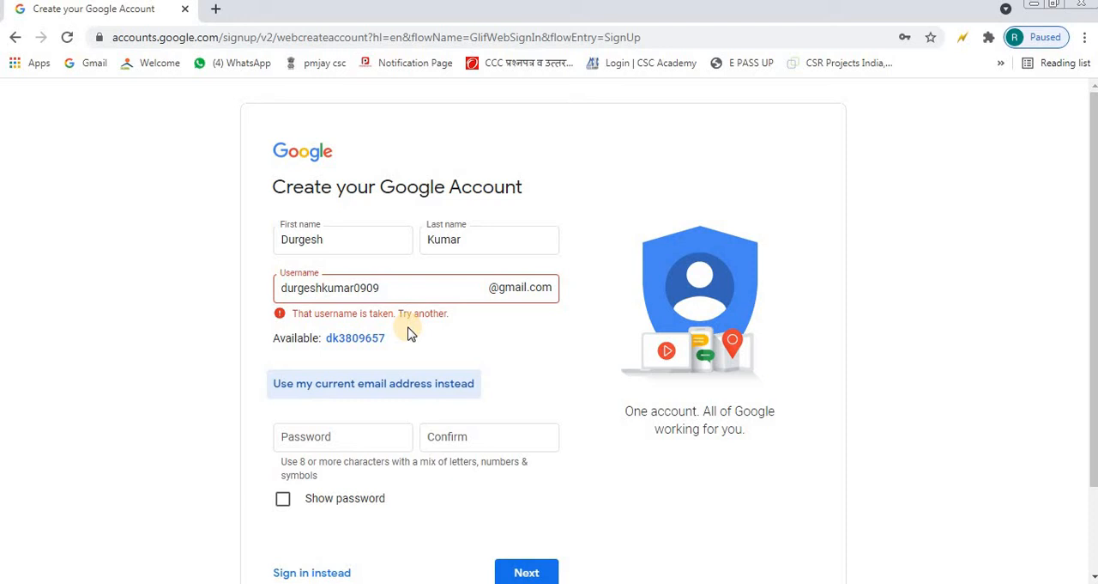
Step: Make the Gmail username distinct by inserting an extra word before its digits
click(354, 293)
text(gonda)
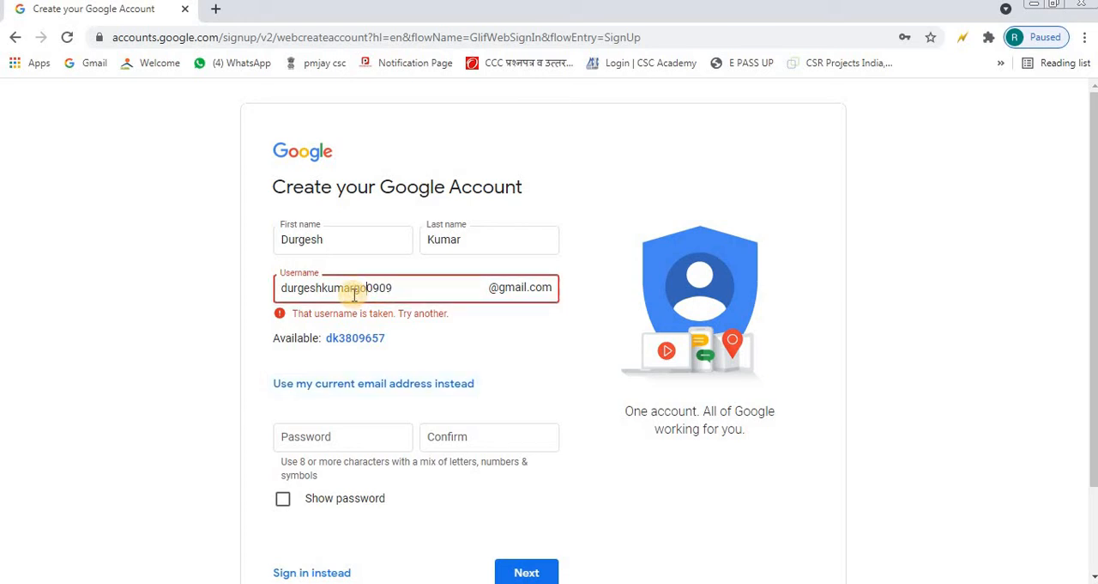
key(Tab)
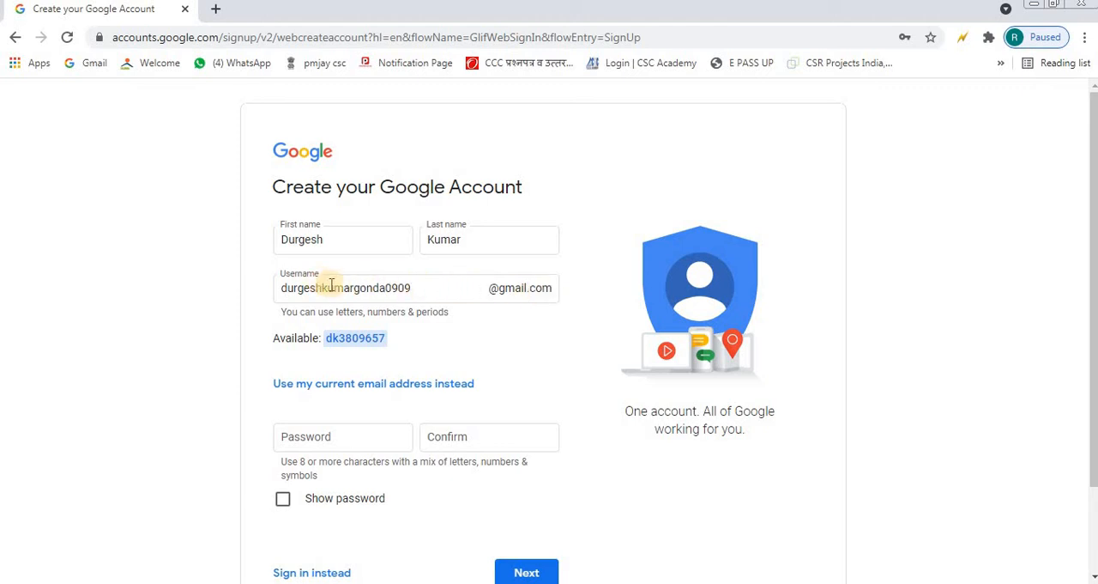
Step: Enter the account password, repeat it in the confirmation field, and continue to the personal details page
click(364, 434)
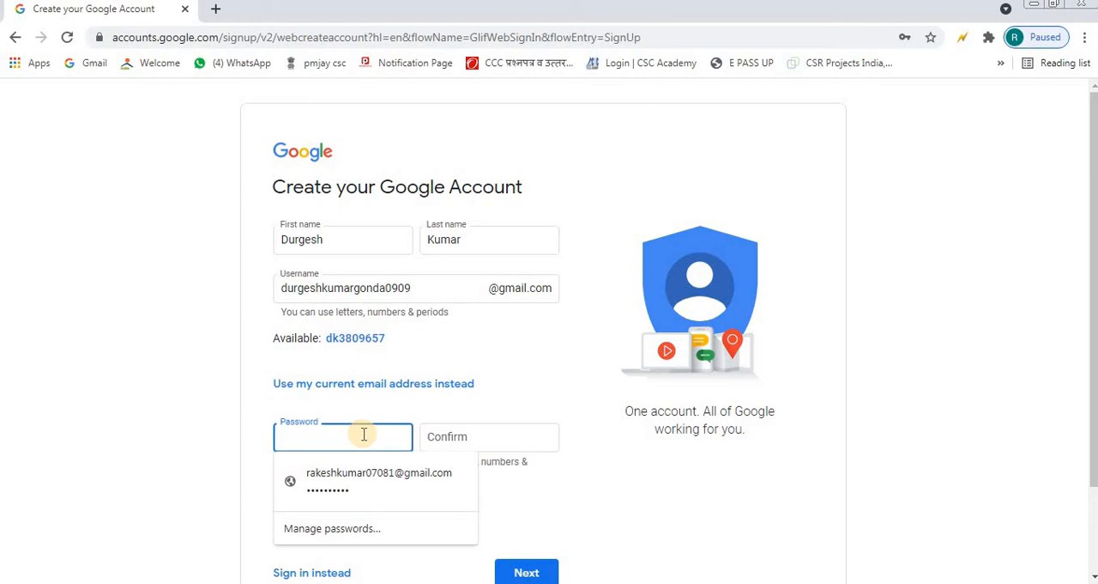
text(•••••)
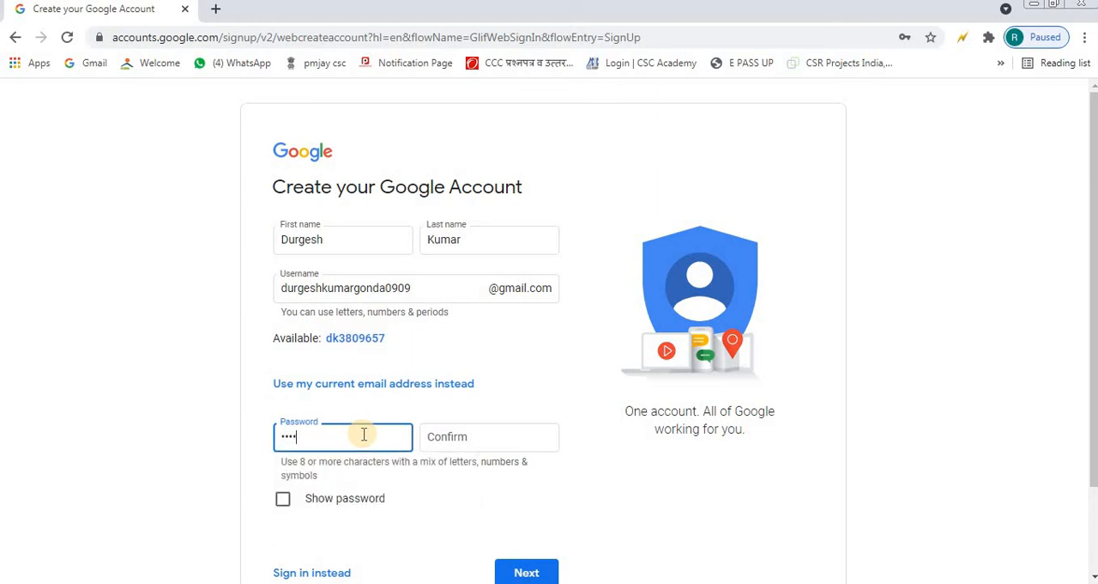
text(••••)
key(Tab)
text(•••••)
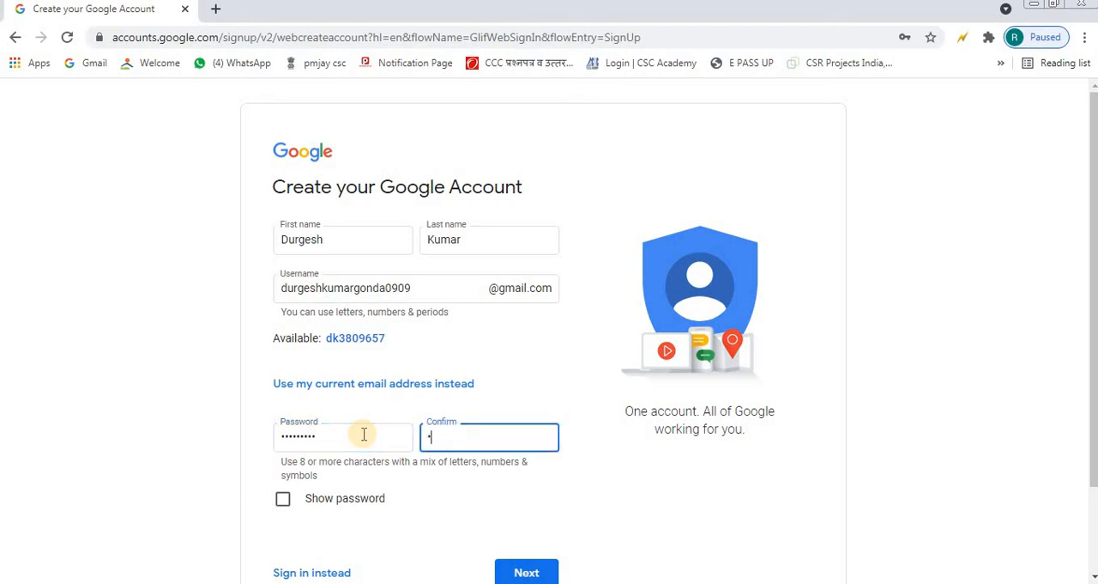
text(••••)
click(551, 494)
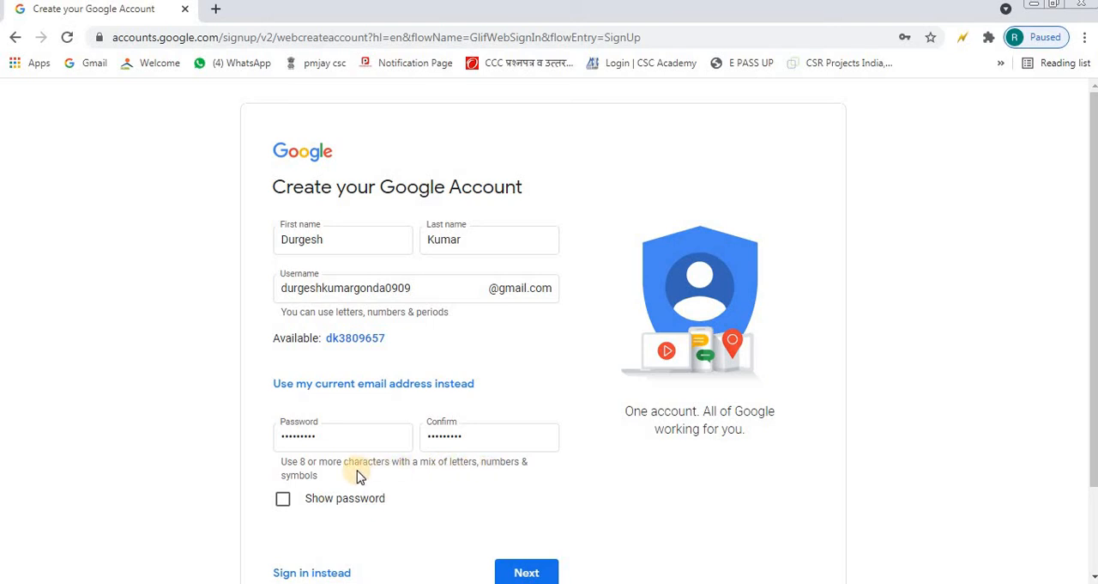
click(525, 572)
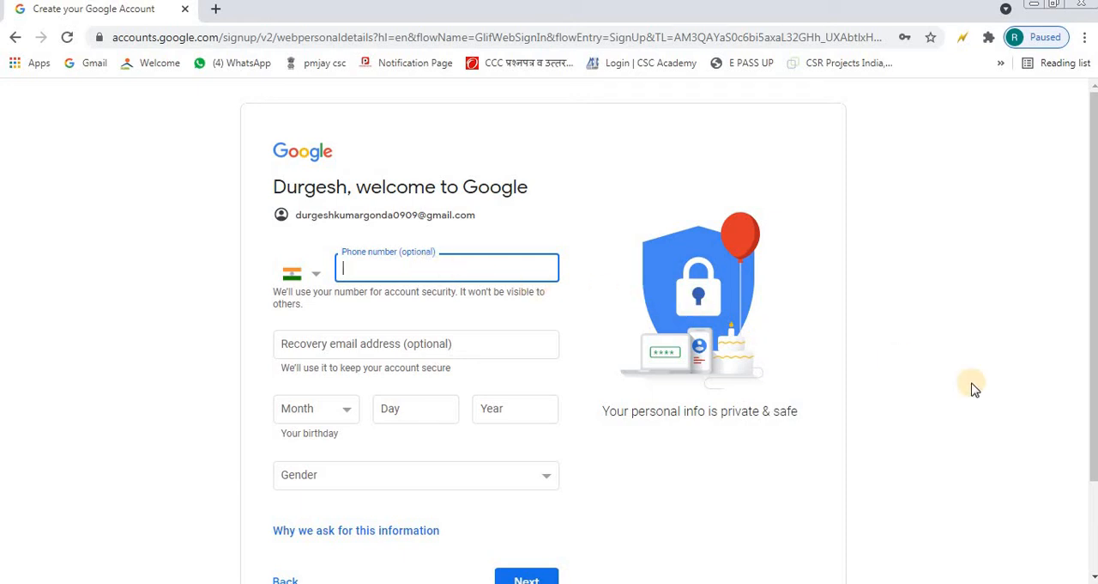
Step: Fill in the month, day and year of the account holder's birthday, leaving phone number and recovery email empty
drag(1091, 441, 1089, 476)
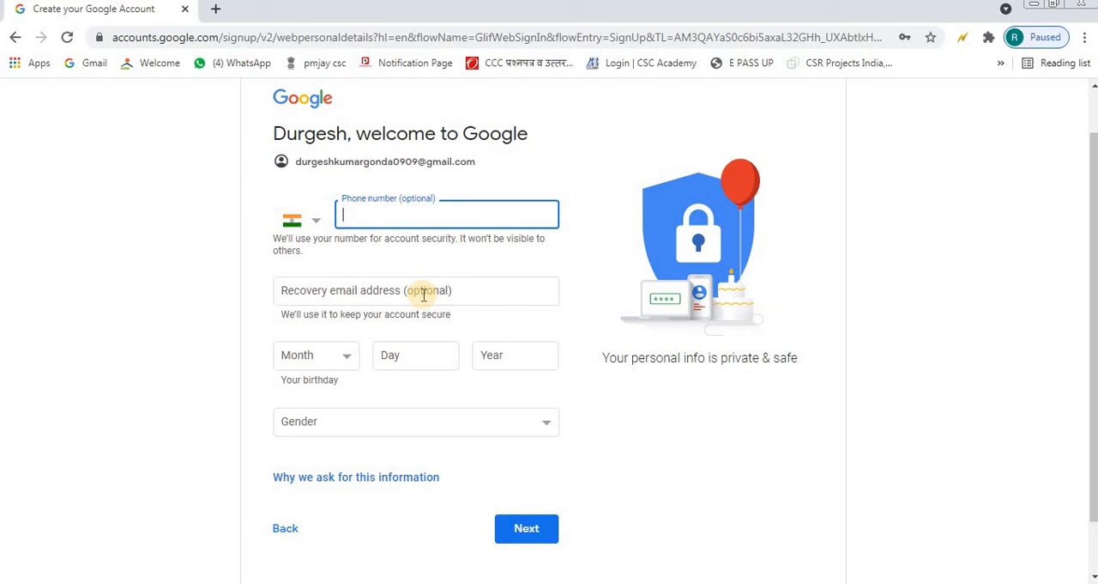
click(296, 354)
click(302, 378)
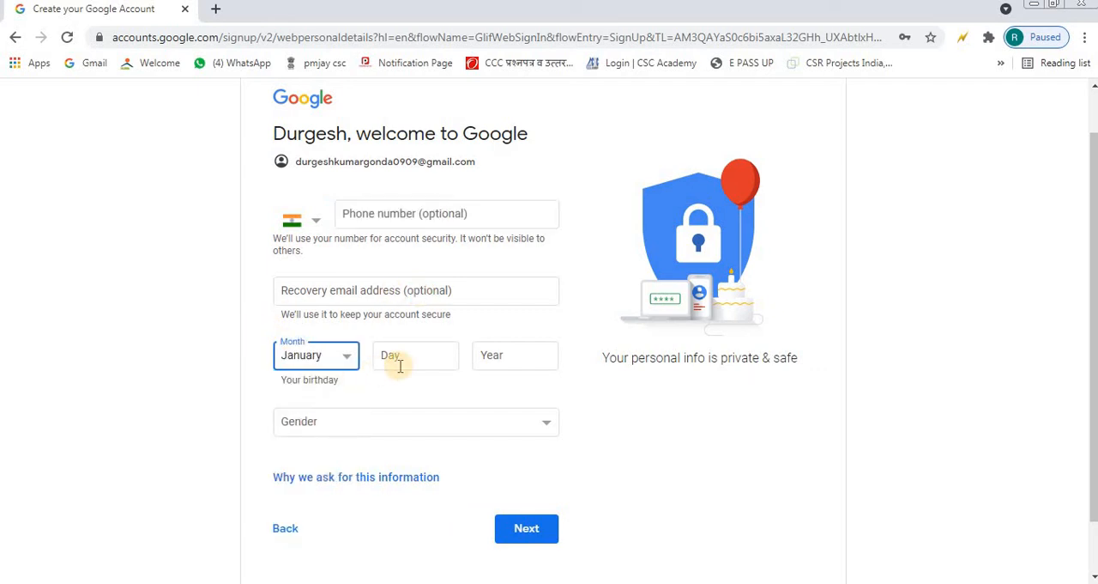
click(399, 366)
text(05)
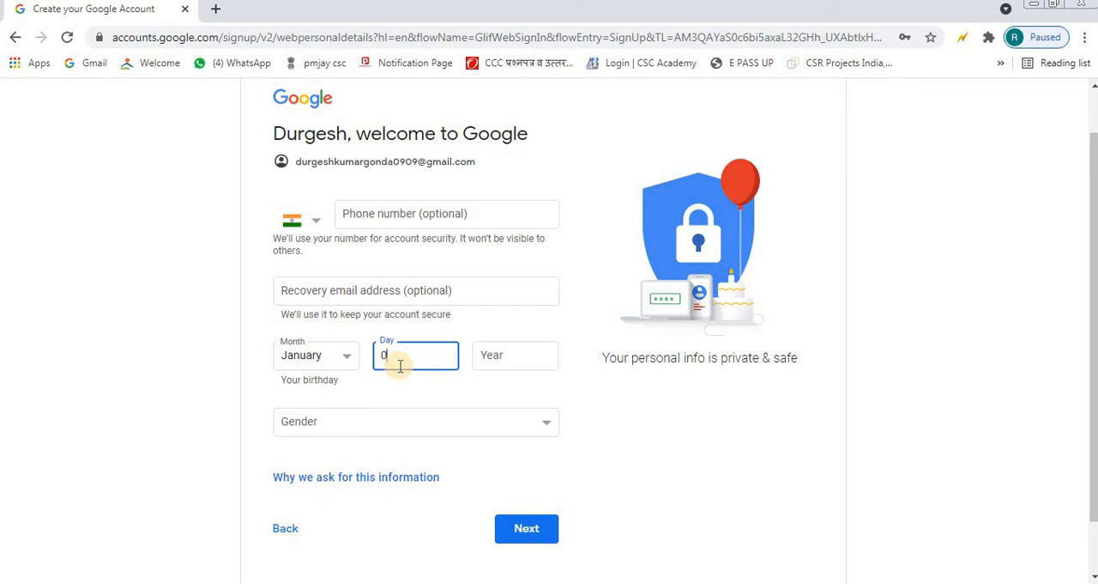
click(527, 366)
text(1990)
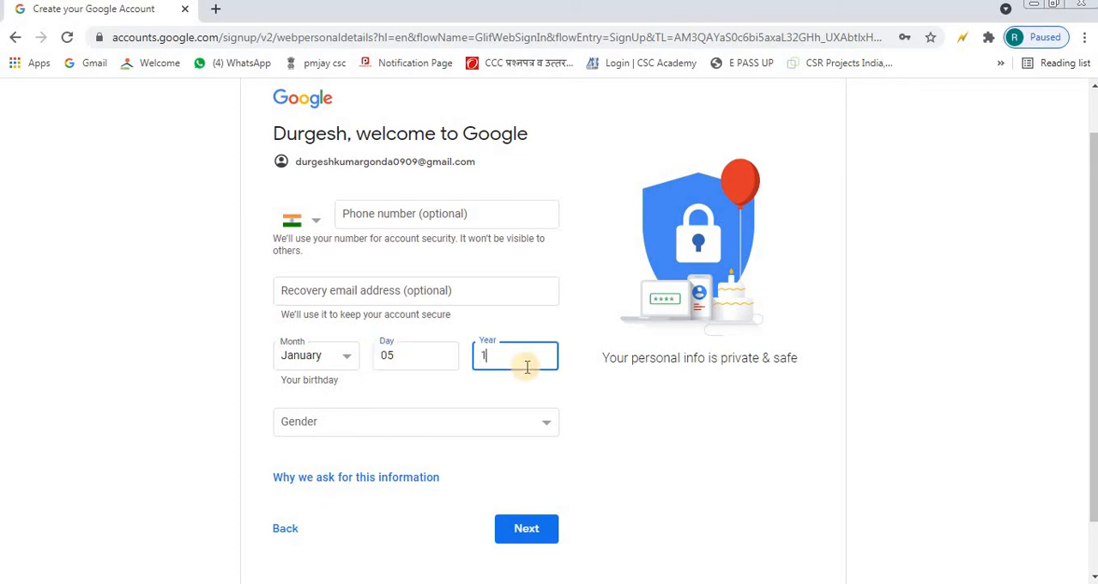
Step: Set the gender to Male and continue to the Privacy and Terms page
click(454, 423)
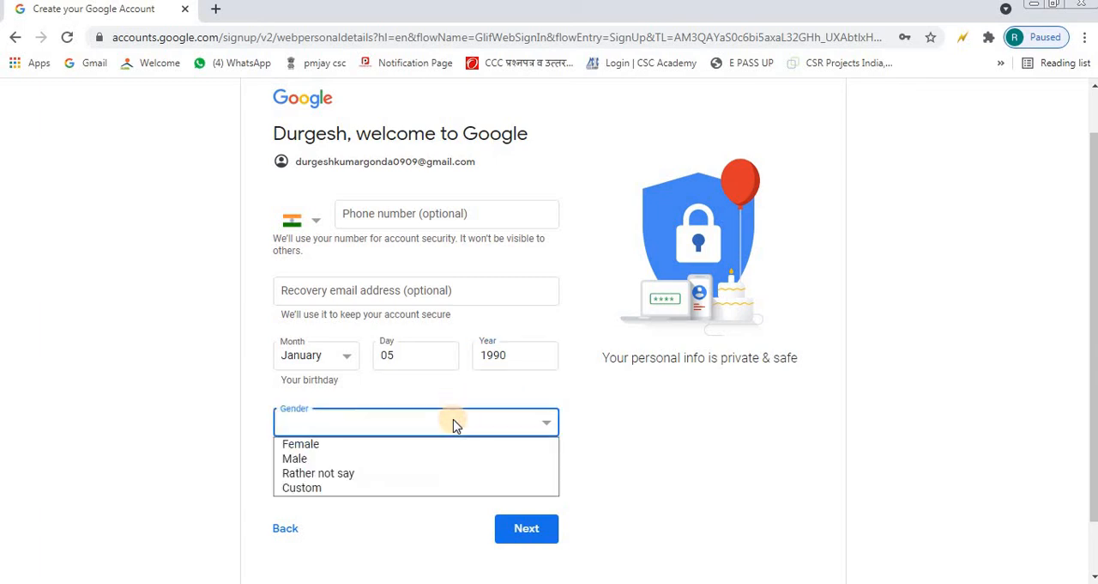
click(469, 457)
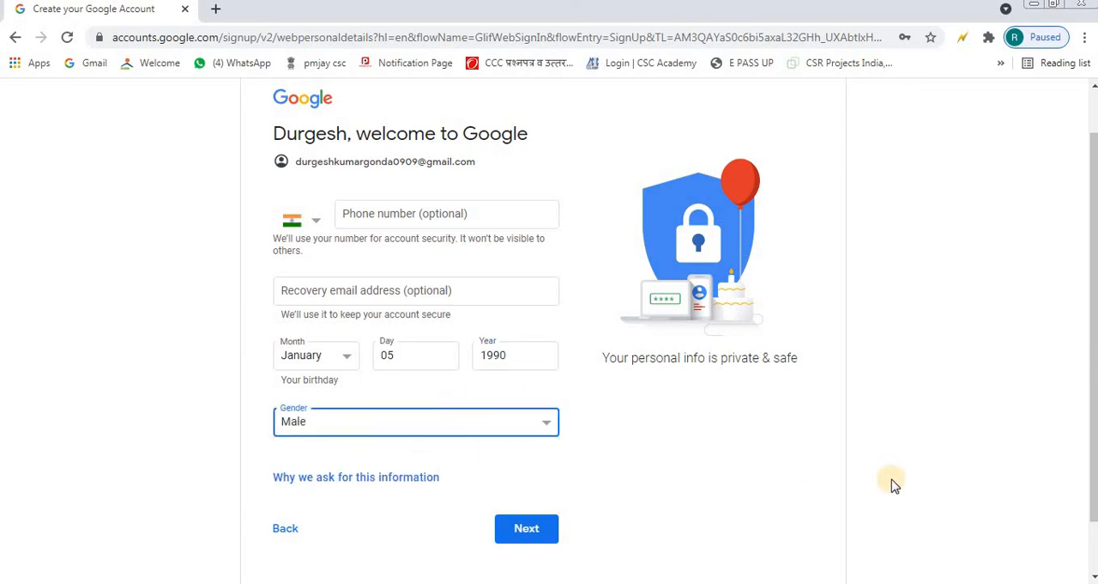
scroll(1093, 477, down, 1)
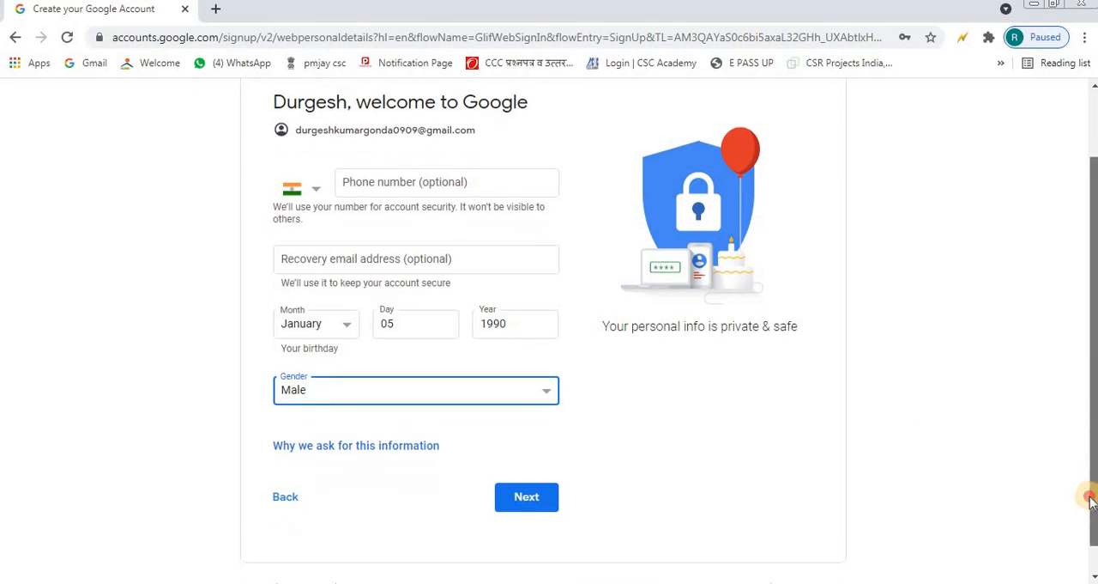
click(533, 475)
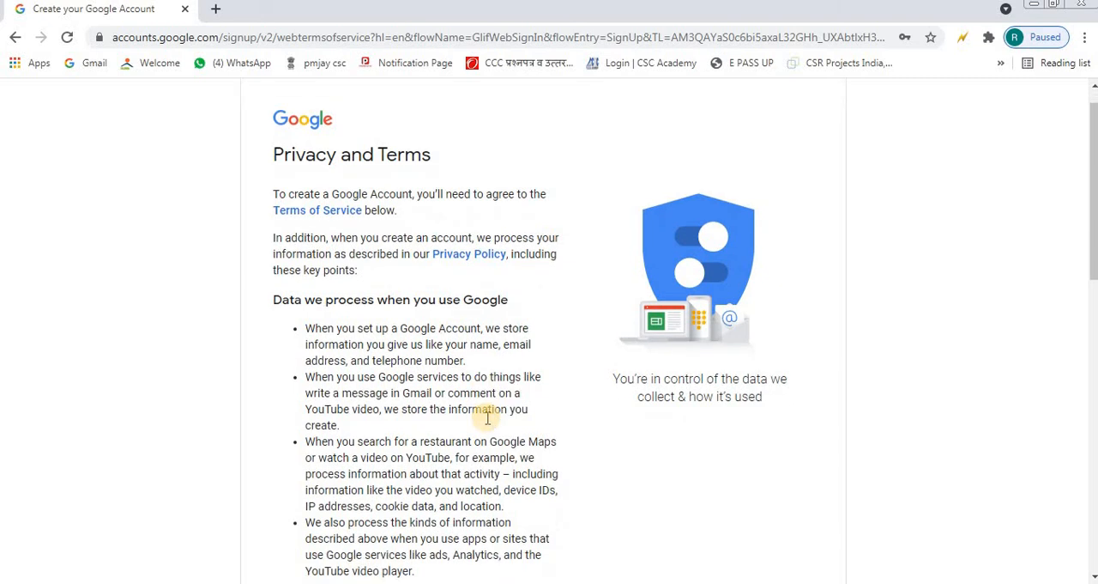
Step: Agree to Google's Privacy and Terms to create the account
scroll(488, 421, down, 2)
scroll(487, 421, down, 8)
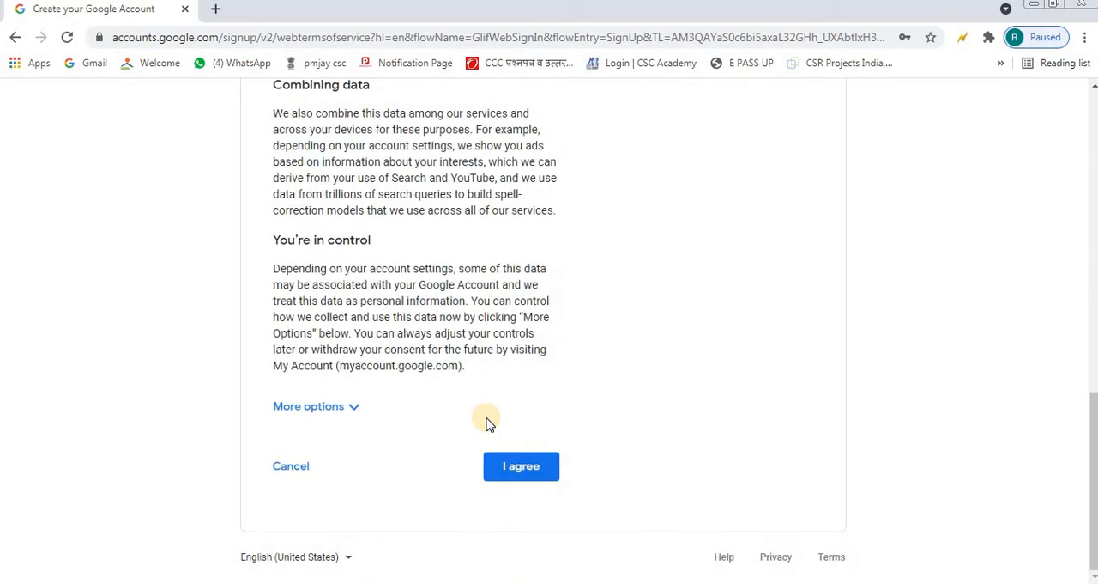
click(517, 464)
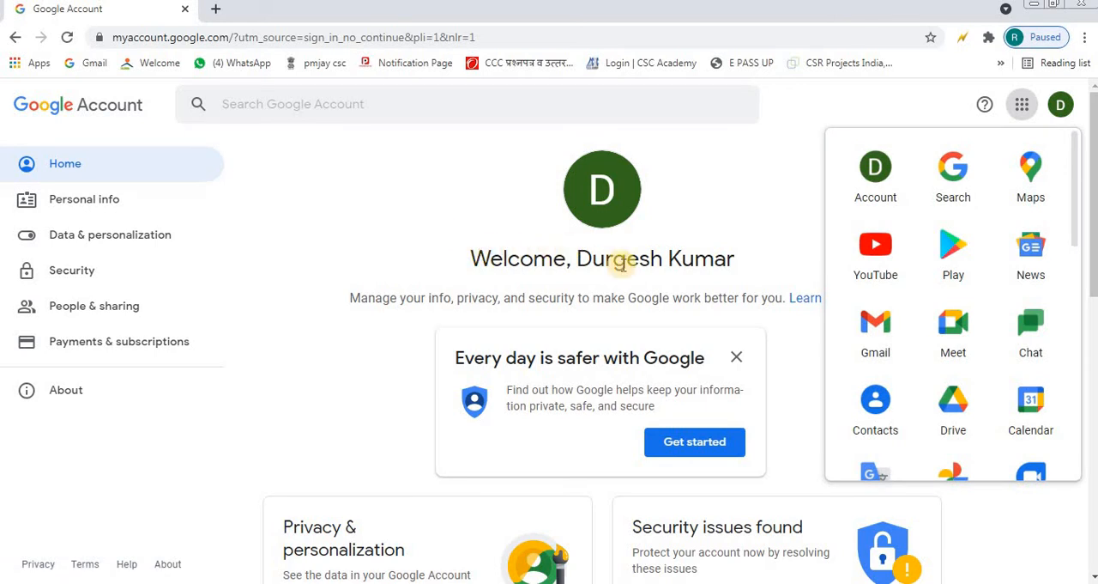
Step: Open Gmail for the new account in the basic HTML view and start composing a new mail
click(874, 331)
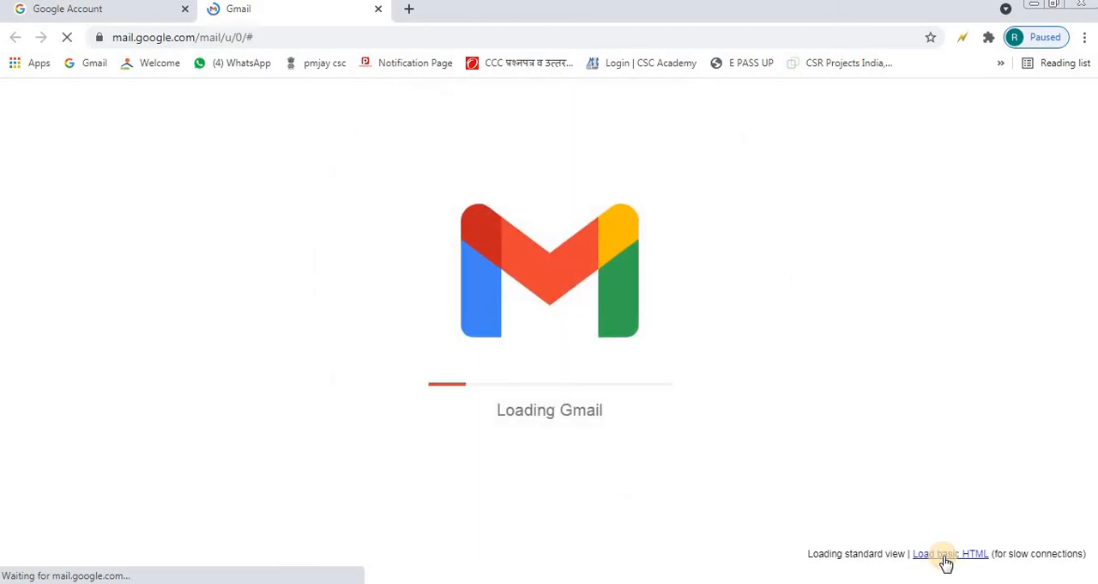
click(946, 556)
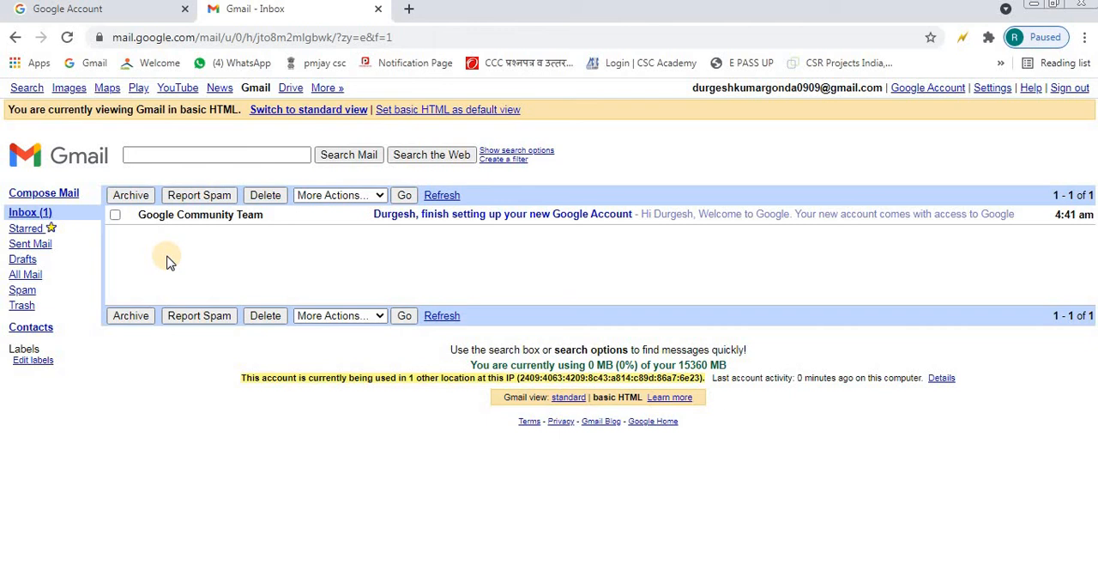
click(62, 196)
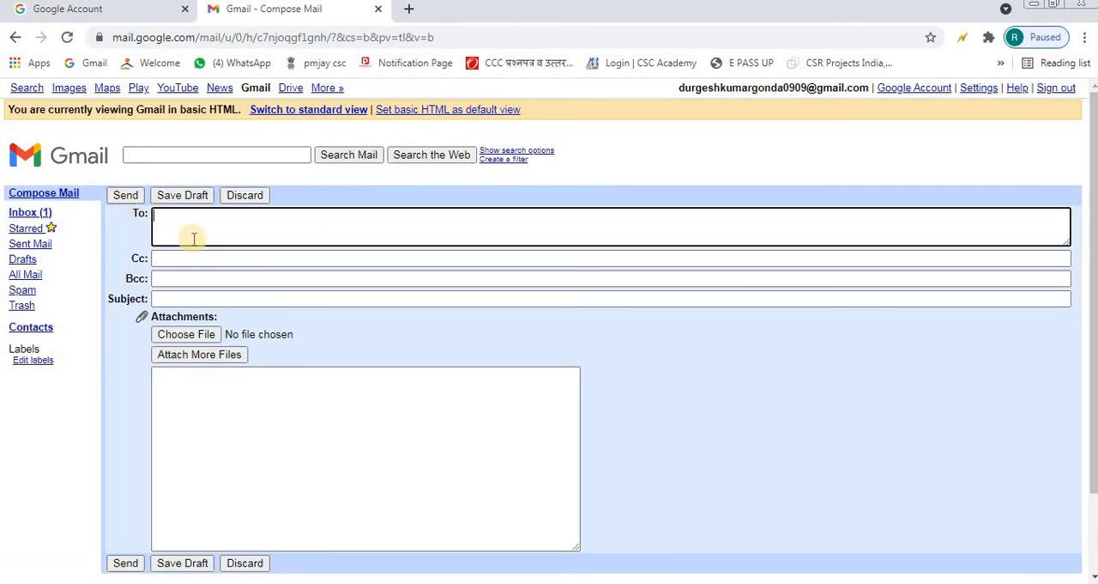
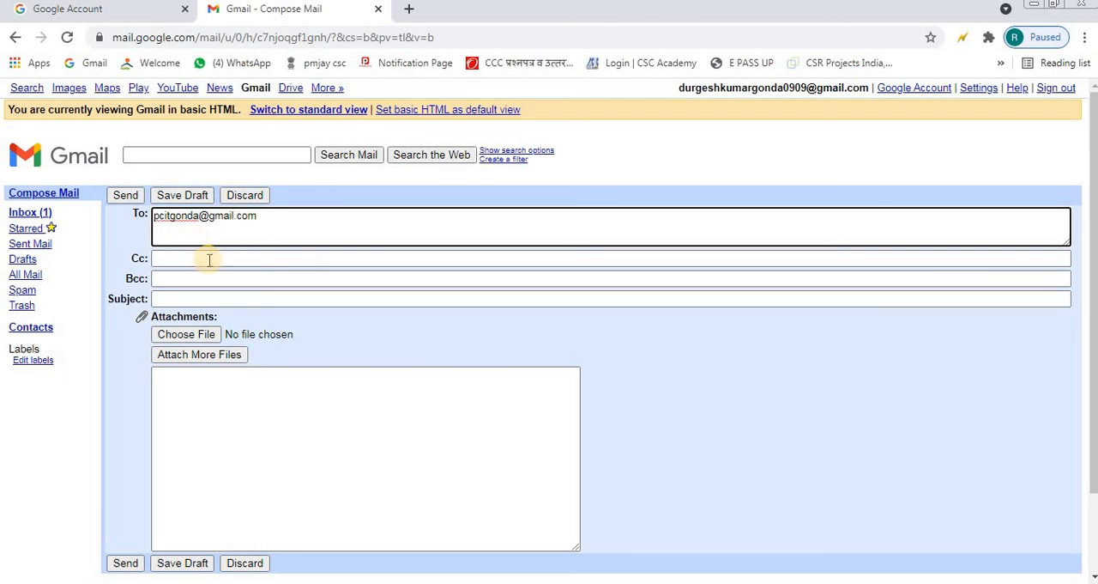
Step: Enter "document" as the subject of the new mail
click(218, 298)
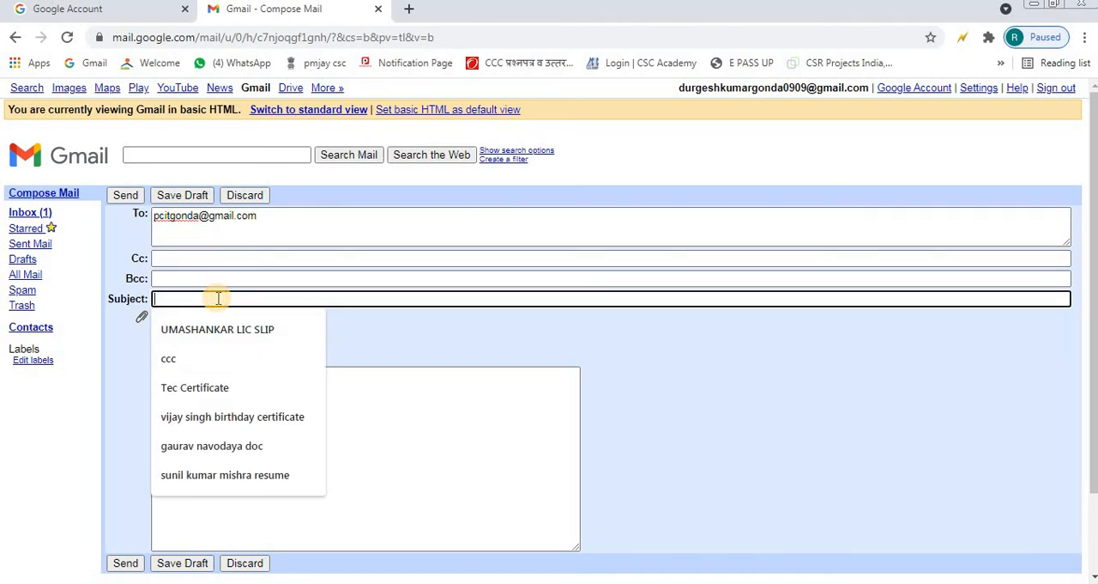
click(387, 389)
click(290, 300)
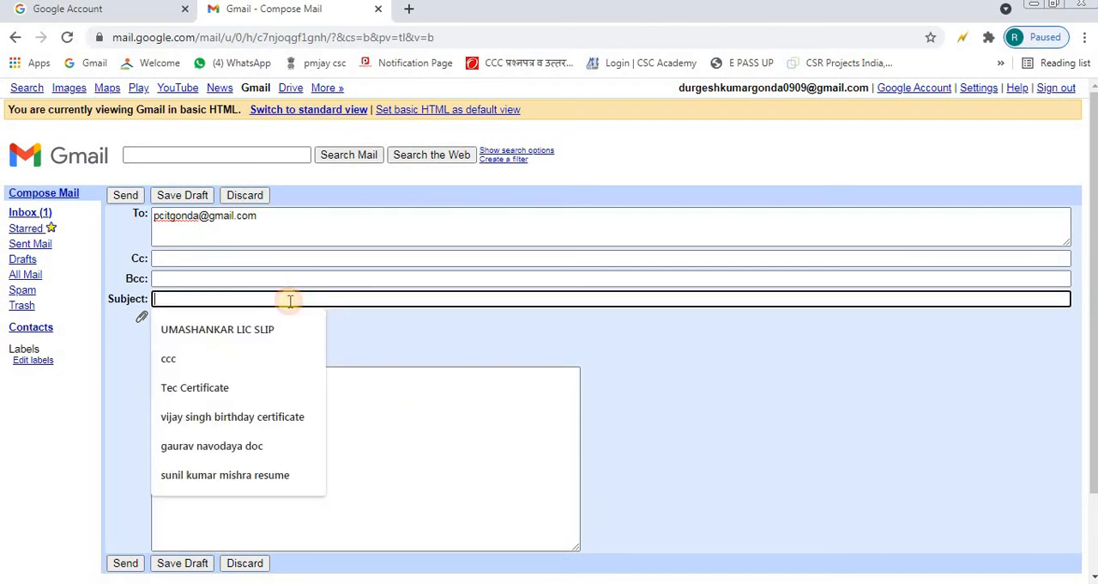
text(document)
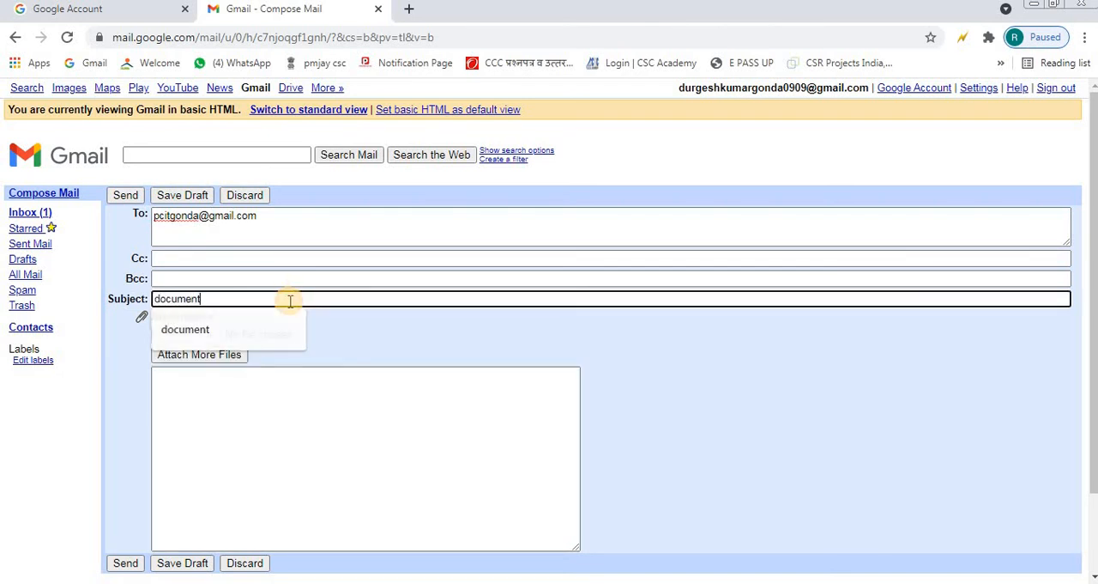
Step: Send the new mail with an empty message body and no attachment
click(316, 383)
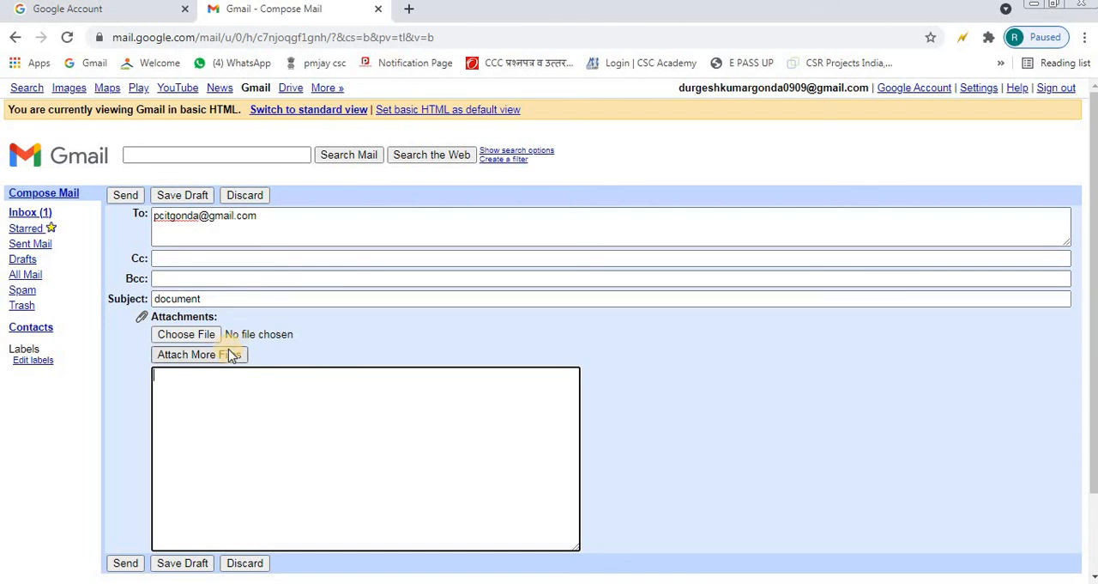
click(183, 368)
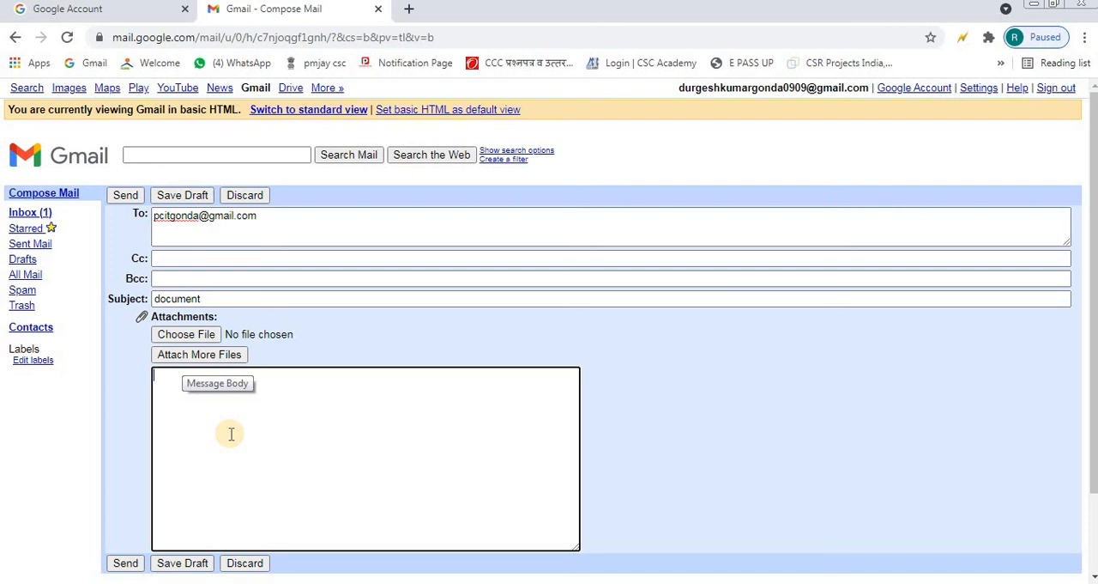
click(125, 196)
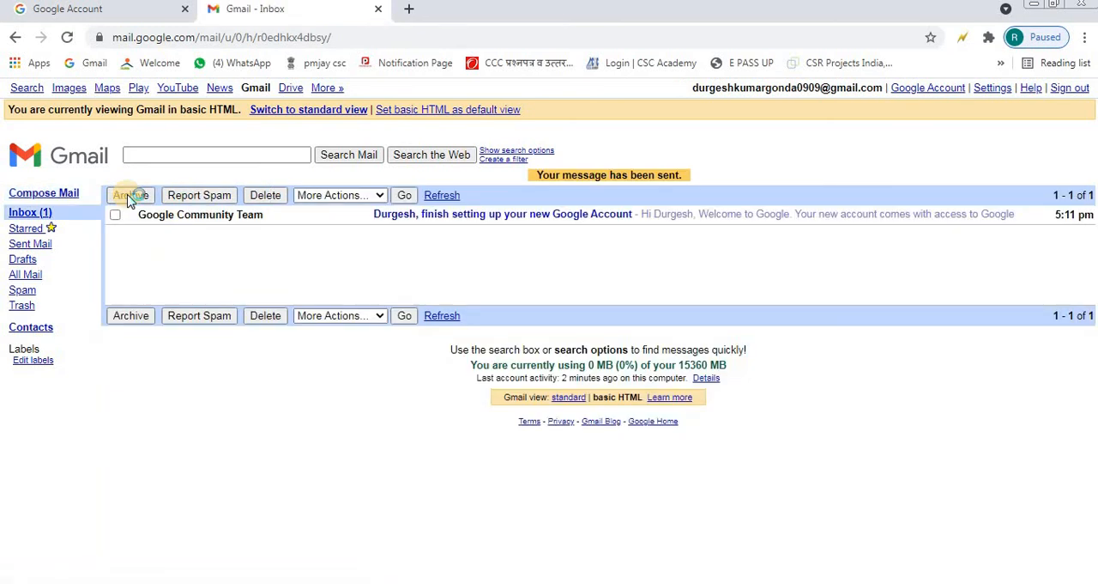
Step: Check the Sent Mail folder for the sent message and return to the Inbox
click(29, 246)
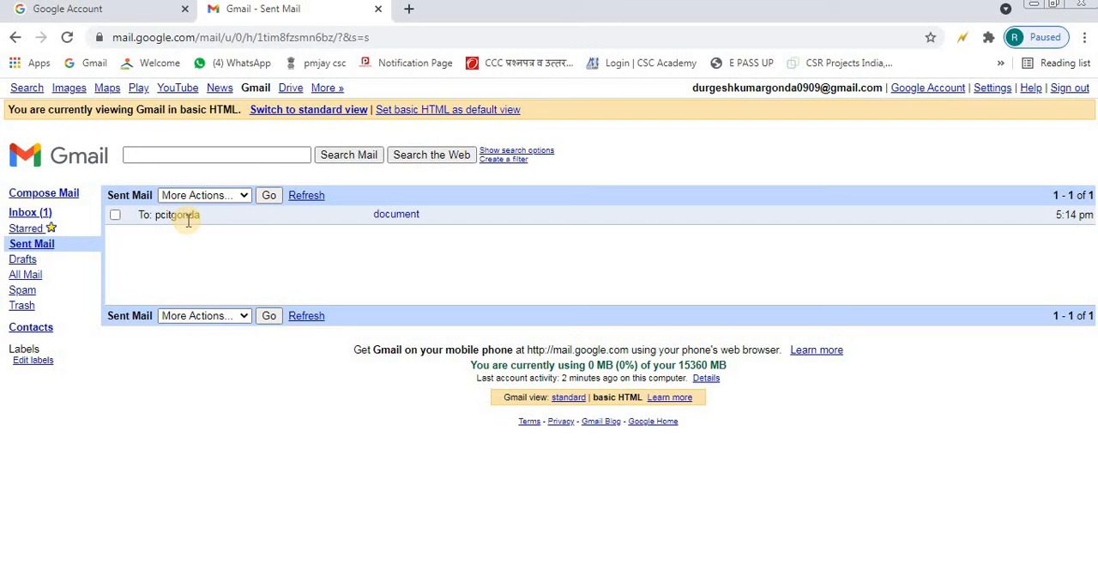
click(32, 215)
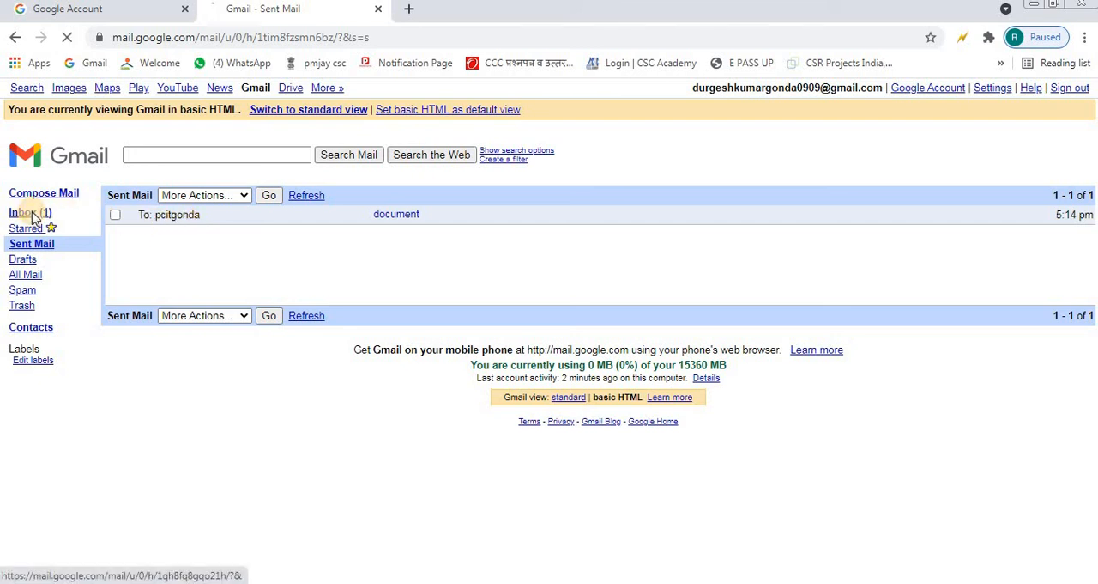